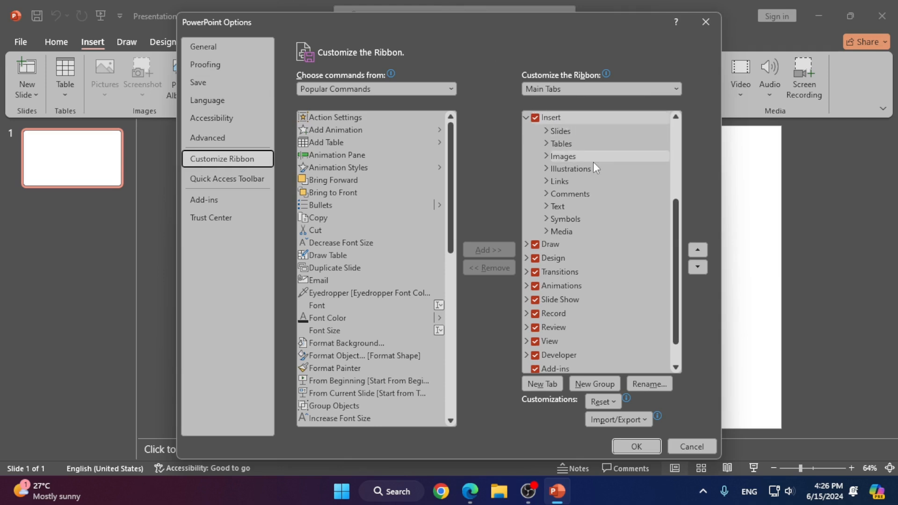
# Step: Move the Insert tab ahead of the Home tab in the Main Tabs order
pyautogui.scroll(1, 593, 161)
pyautogui.scroll(1, 593, 162)
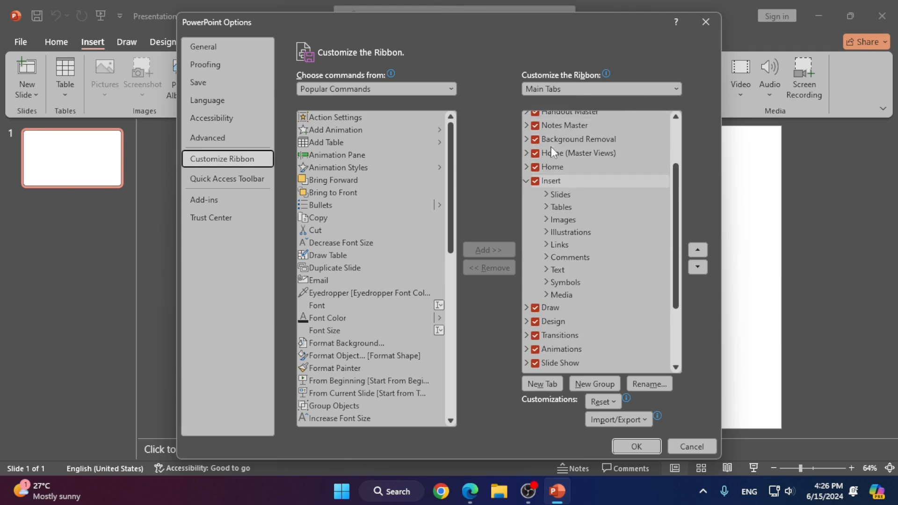
pyautogui.click(557, 179)
pyautogui.moveTo(560, 179); pyautogui.dragTo(551, 164)
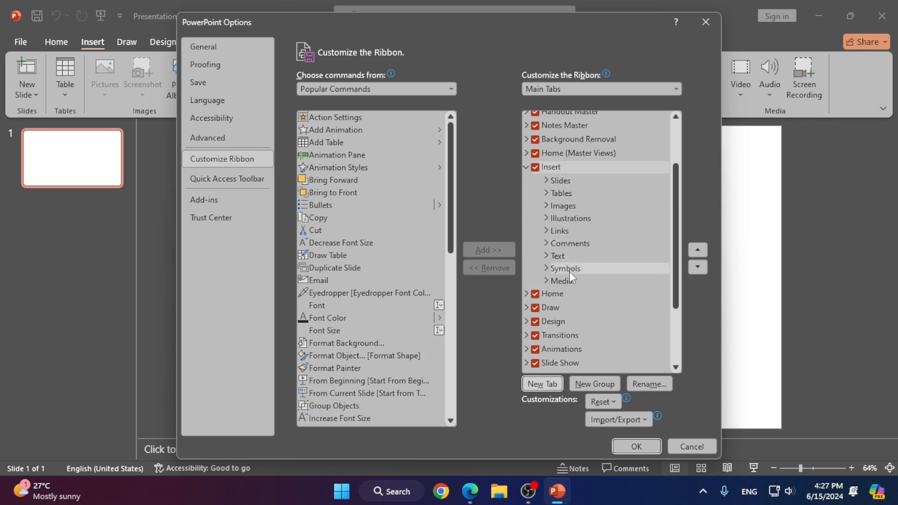
# Step: Move the Tables group to the end of the Insert tab, and expand the Draw tab's groups
pyautogui.click(570, 184)
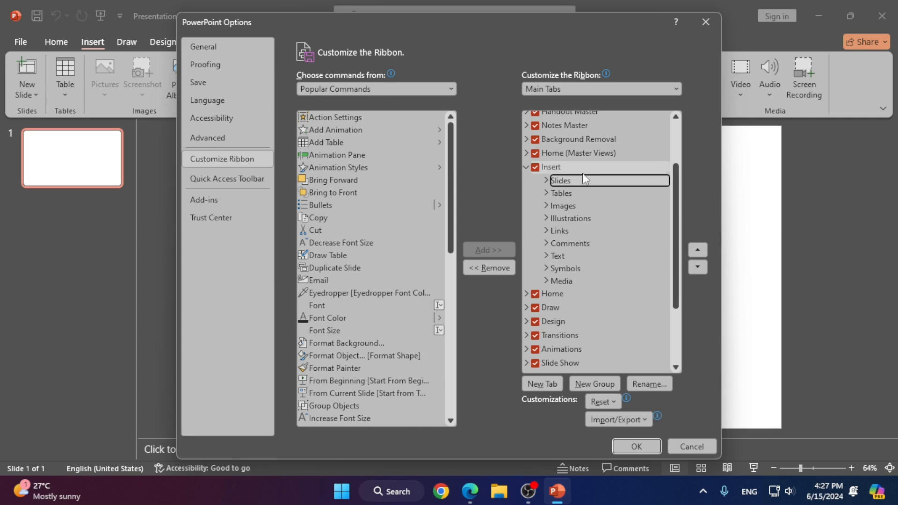
pyautogui.click(577, 192)
pyautogui.moveTo(577, 192); pyautogui.dragTo(575, 287)
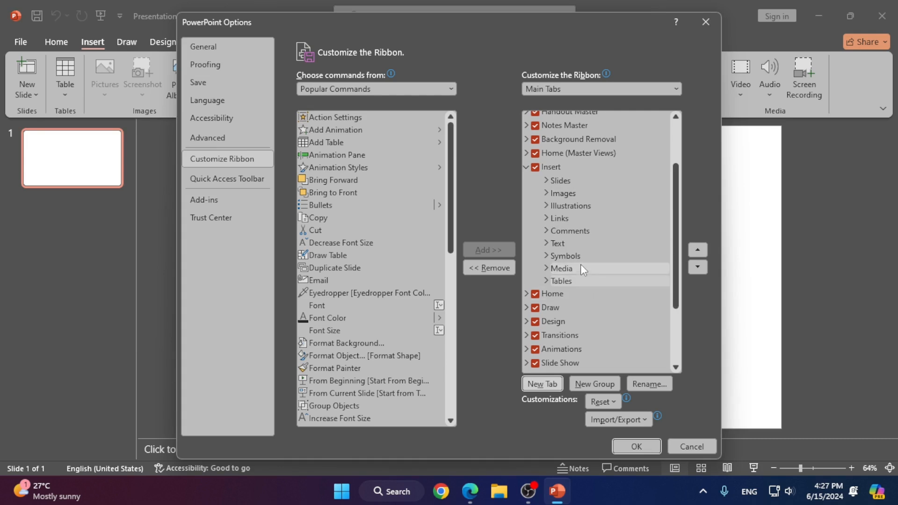
pyautogui.moveTo(583, 257)
pyautogui.mouseDown()
pyautogui.moveTo(596, 265)
pyautogui.moveTo(579, 320)
pyautogui.moveTo(559, 304)
pyautogui.moveTo(547, 307)
pyautogui.moveTo(551, 321)
pyautogui.moveTo(578, 257)
pyautogui.moveTo(587, 260)
pyautogui.mouseUp()
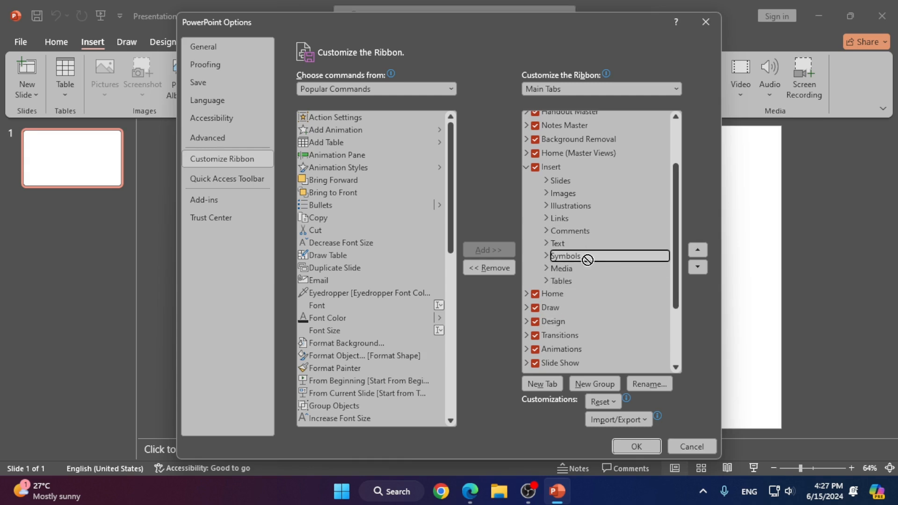
pyautogui.click(527, 308)
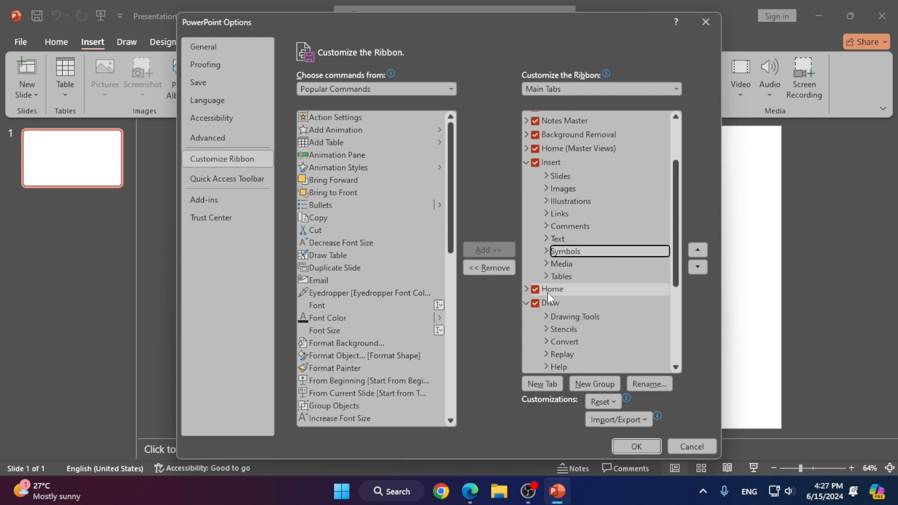
# Step: Turn the Record and Developer tabs off and back on in the ribbon
pyautogui.scroll(-4, 548, 293)
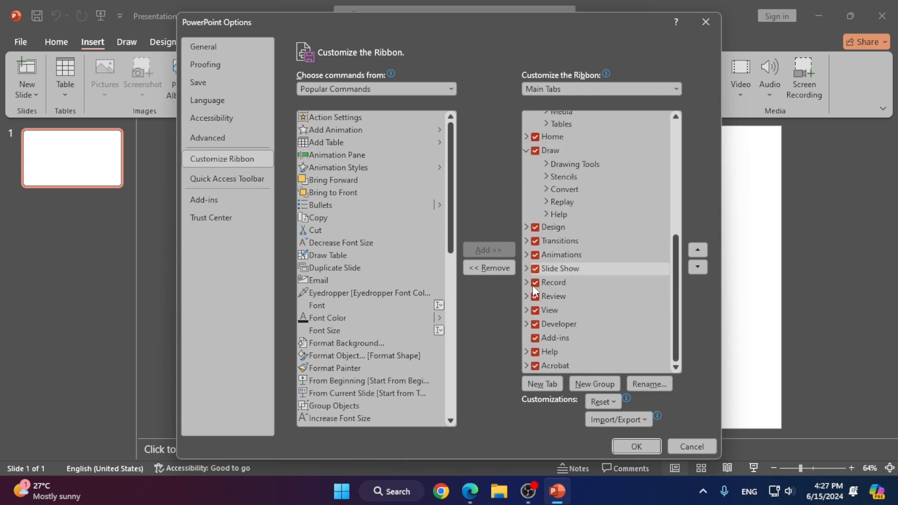
pyautogui.click(536, 284)
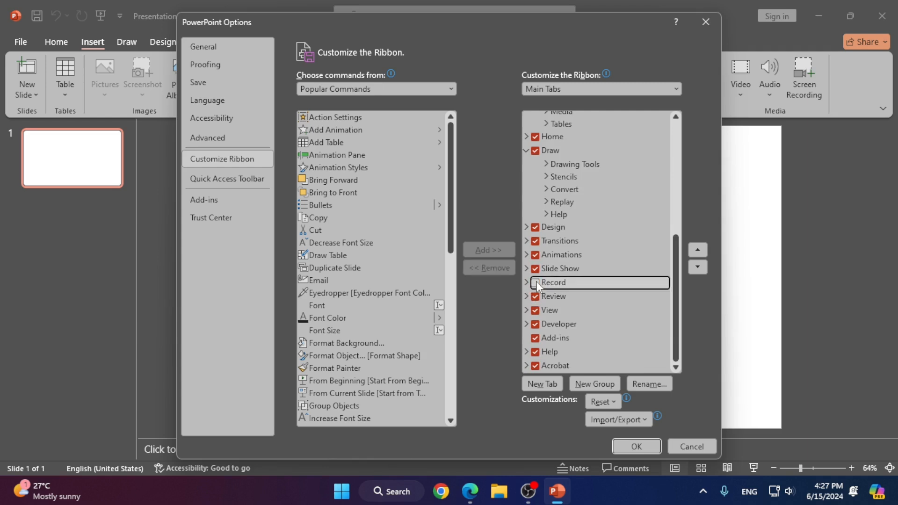
pyautogui.click(535, 324)
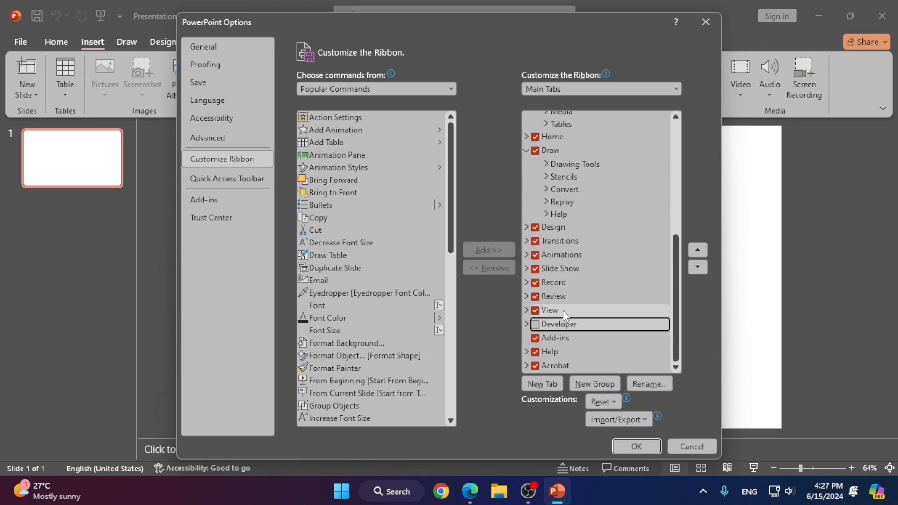
pyautogui.click(534, 324)
# Step: Move the Symbols group from the Insert tab into the Draw tab, between Stencils and Convert
pyautogui.scroll(2, 552, 315)
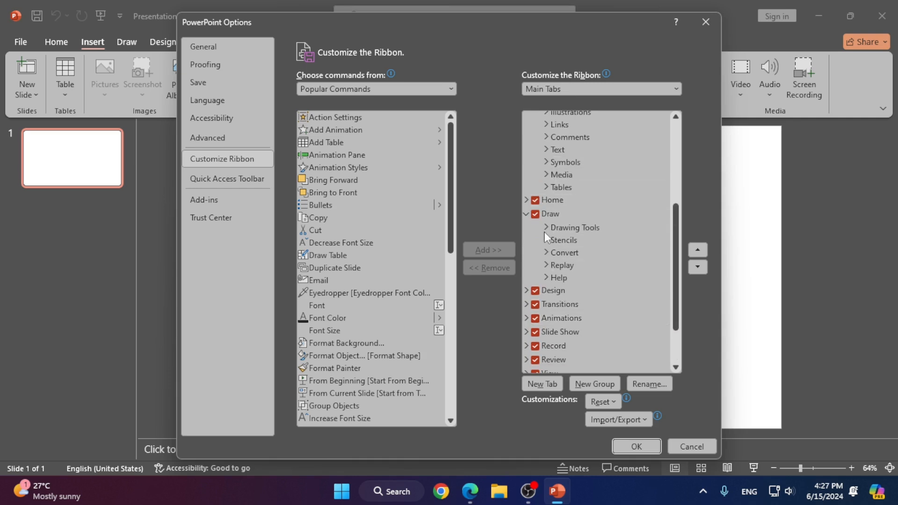
pyautogui.moveTo(586, 166); pyautogui.dragTo(578, 252)
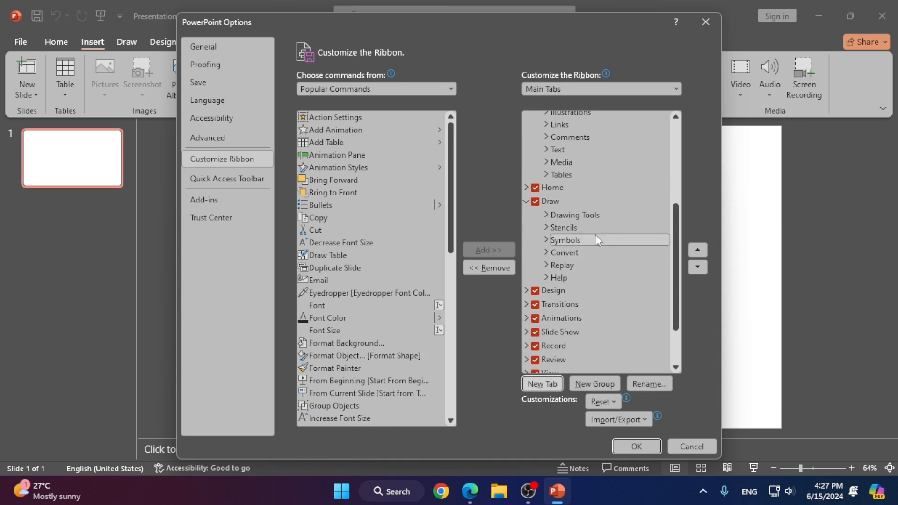
pyautogui.click(556, 241)
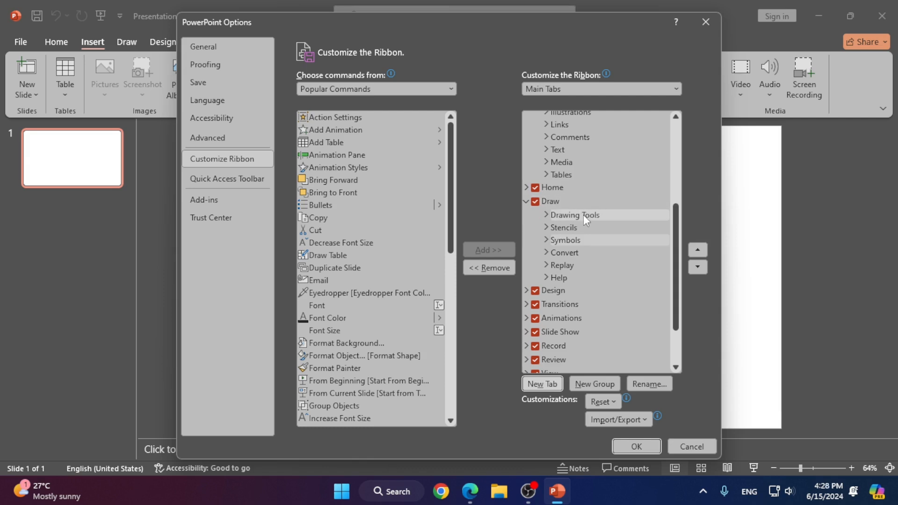
# Step: Add a new custom tab after the Draw tab and remove it again
pyautogui.scroll(-2, 583, 215)
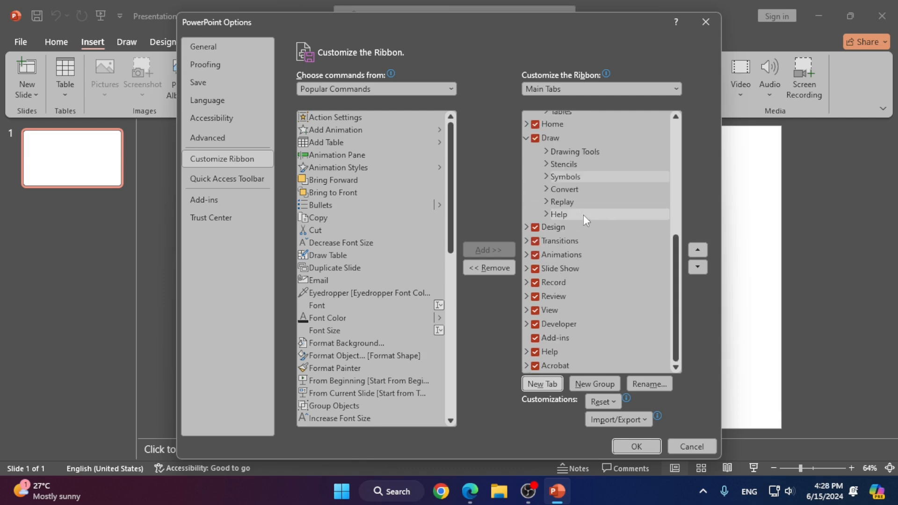
pyautogui.click(548, 382)
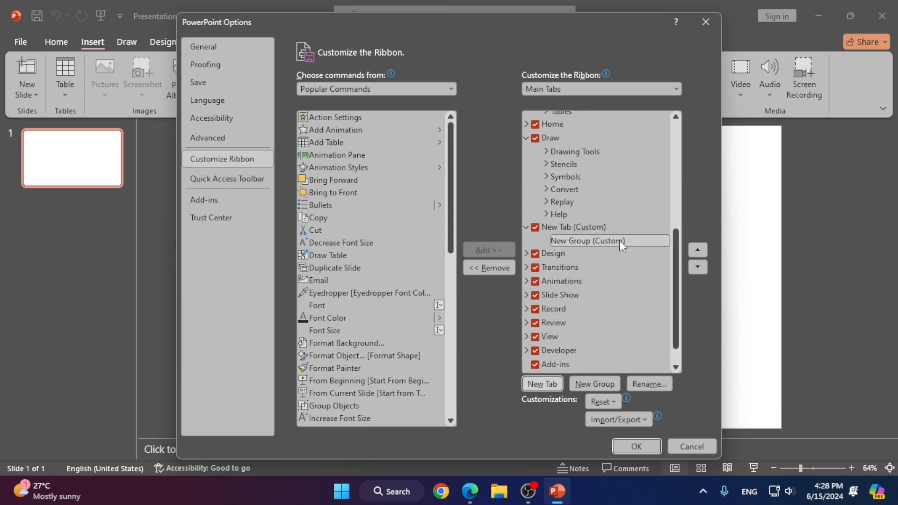
pyautogui.rightClick(594, 229)
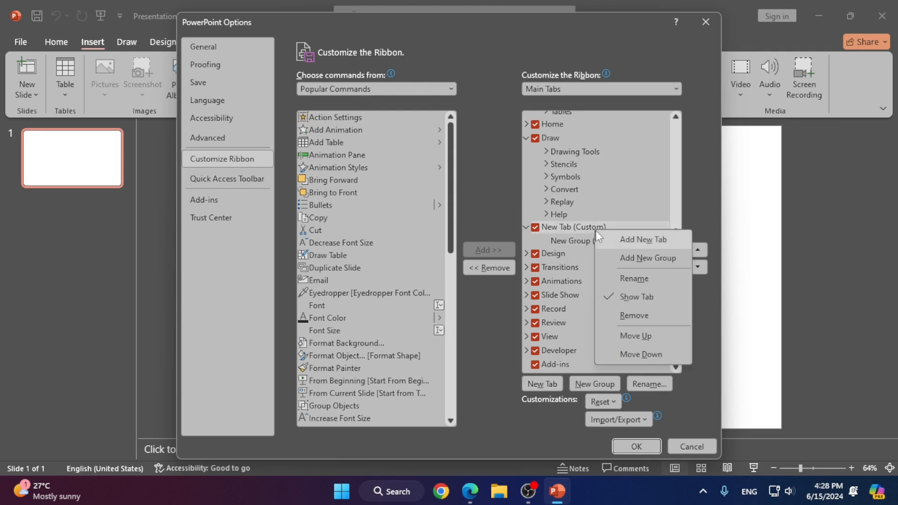
pyautogui.click(611, 322)
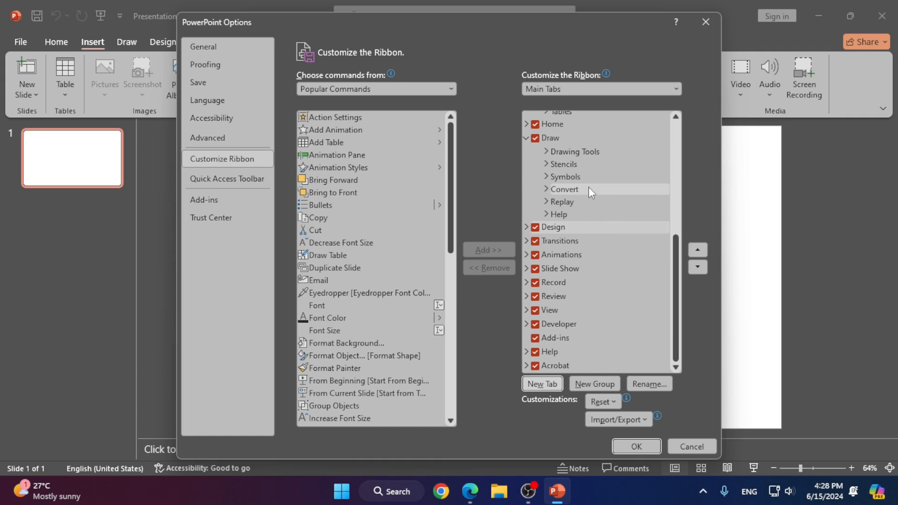
# Step: Add a new custom tab after the Design tab and rename it with a person's first name
pyautogui.click(579, 227)
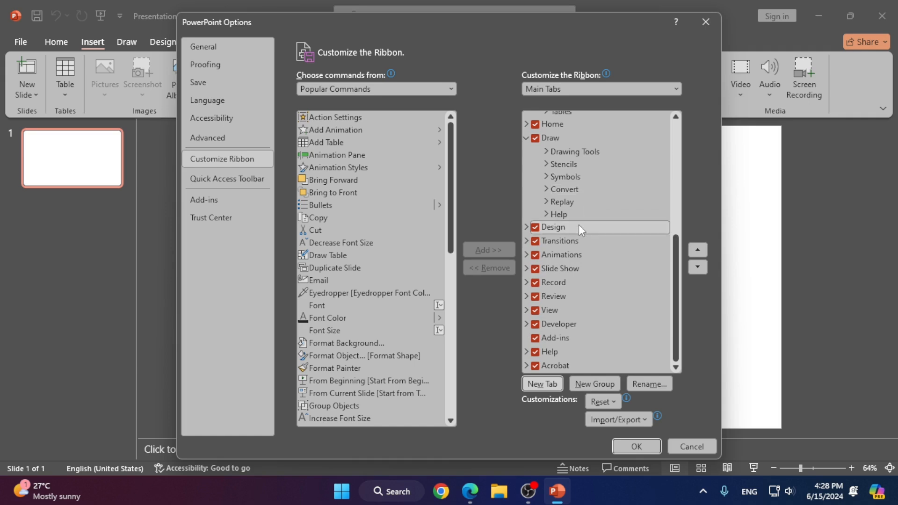
pyautogui.click(545, 384)
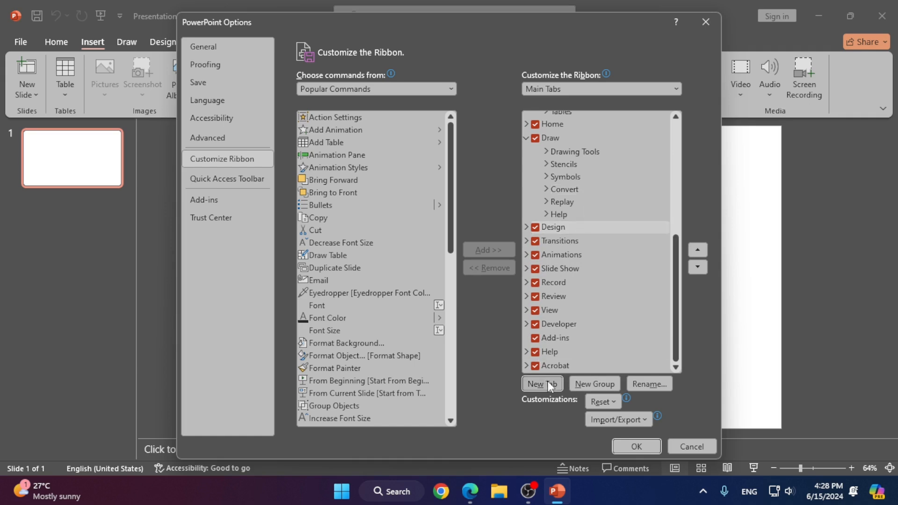
pyautogui.rightClick(567, 245)
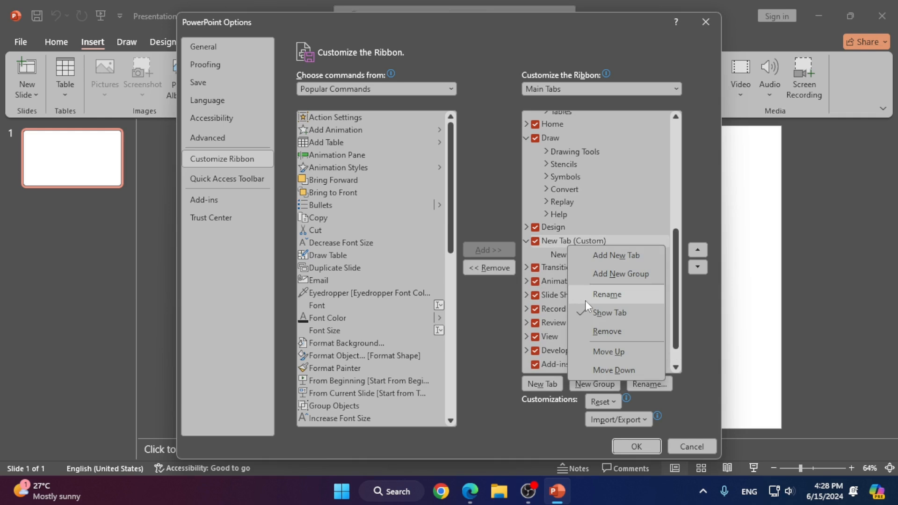
pyautogui.click(607, 294)
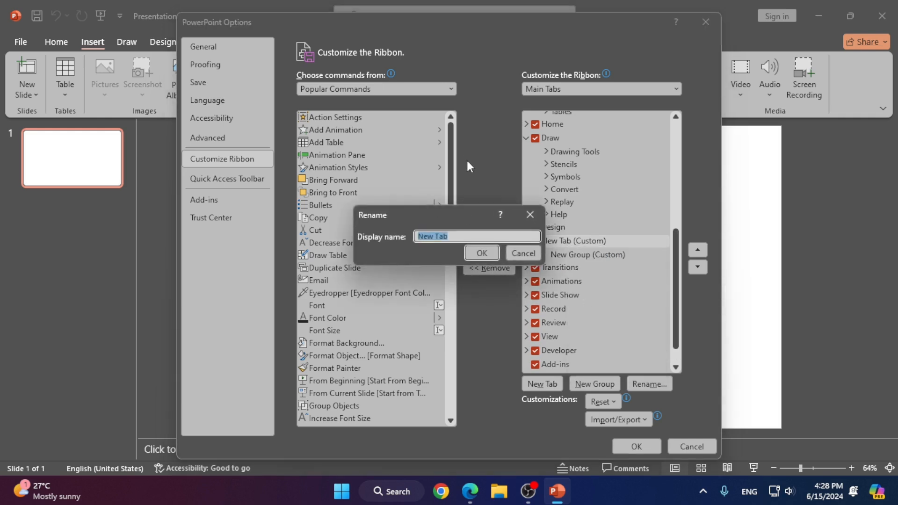
pyautogui.press('BackSpace')
pyautogui.write('amir')
pyautogui.press('Return')
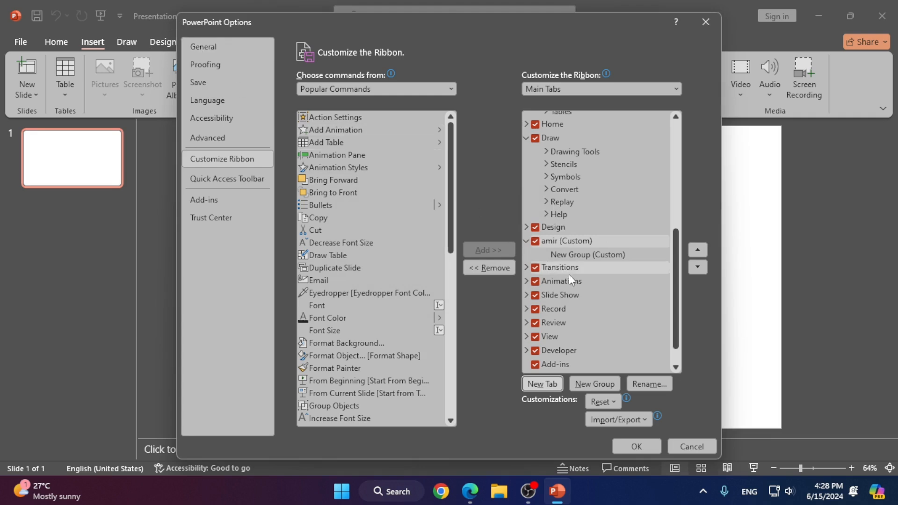
# Step: Move the Text group from the Insert tab into the custom tab, above its new group
pyautogui.moveTo(564, 237)
pyautogui.mouseDown()
pyautogui.moveTo(567, 289)
pyautogui.moveTo(557, 304)
pyautogui.moveTo(546, 295)
pyautogui.moveTo(556, 242)
pyautogui.mouseUp()
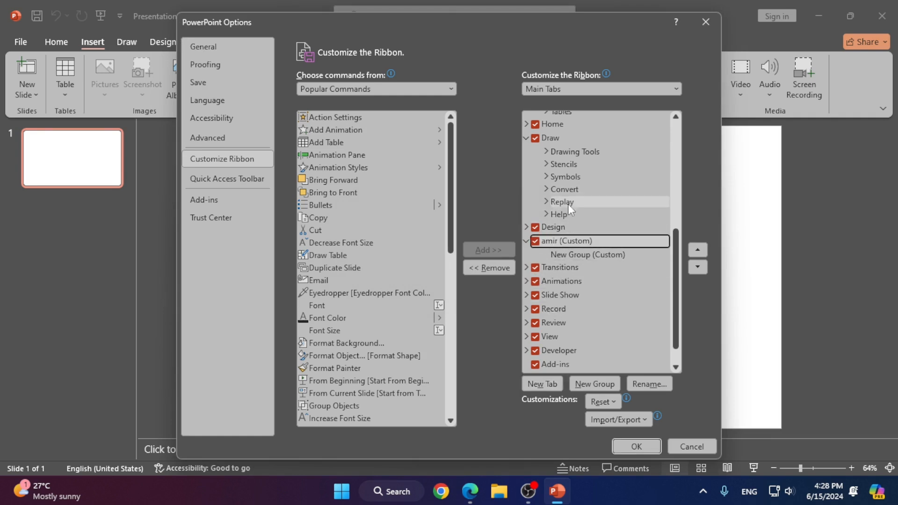
pyautogui.scroll(-1, 563, 214)
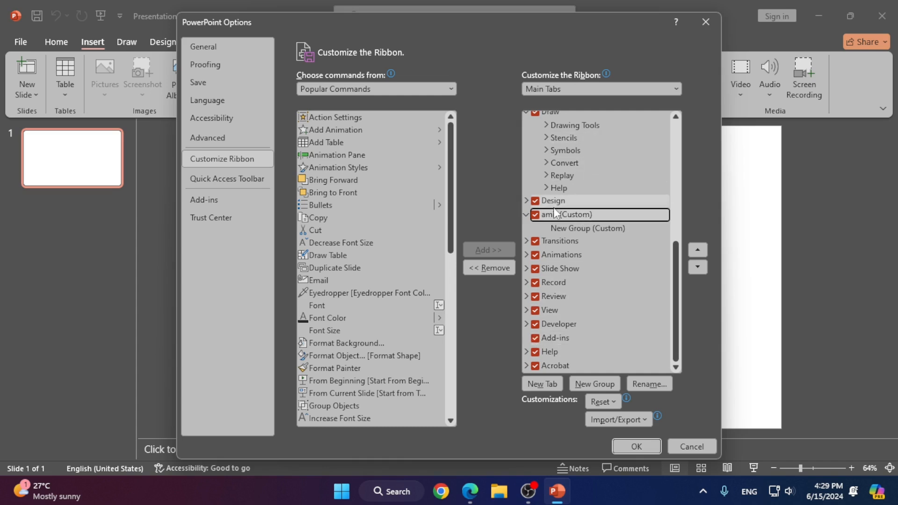
pyautogui.scroll(3, 554, 208)
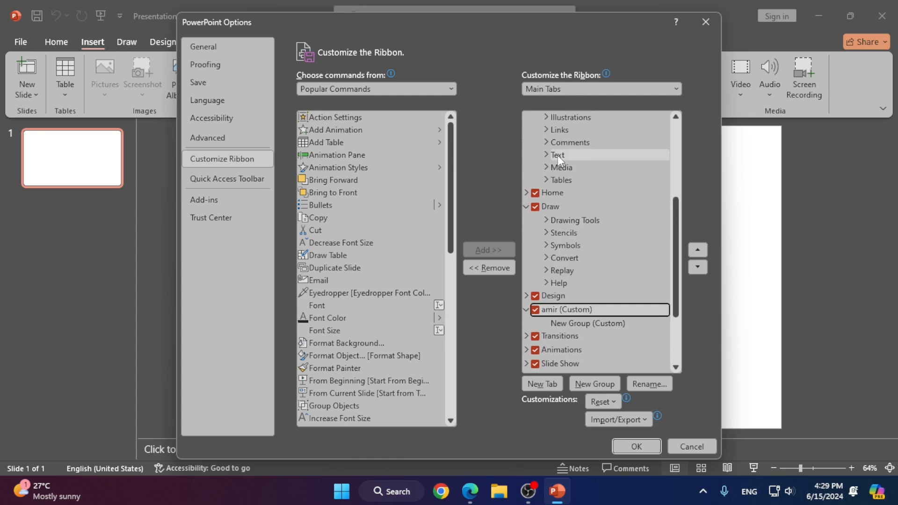
pyautogui.moveTo(558, 155); pyautogui.dragTo(558, 317)
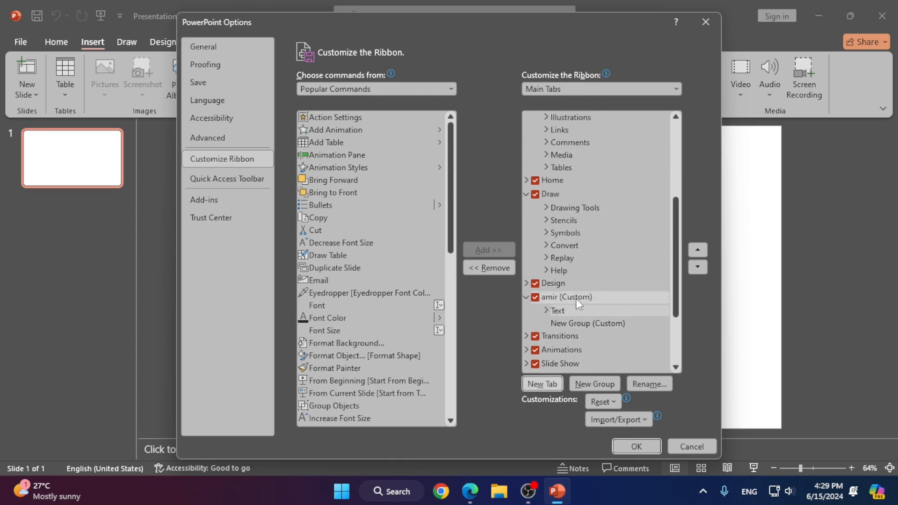
# Step: Rename the View tab as View1 and apply the ribbon customizations
pyautogui.scroll(-3, 577, 299)
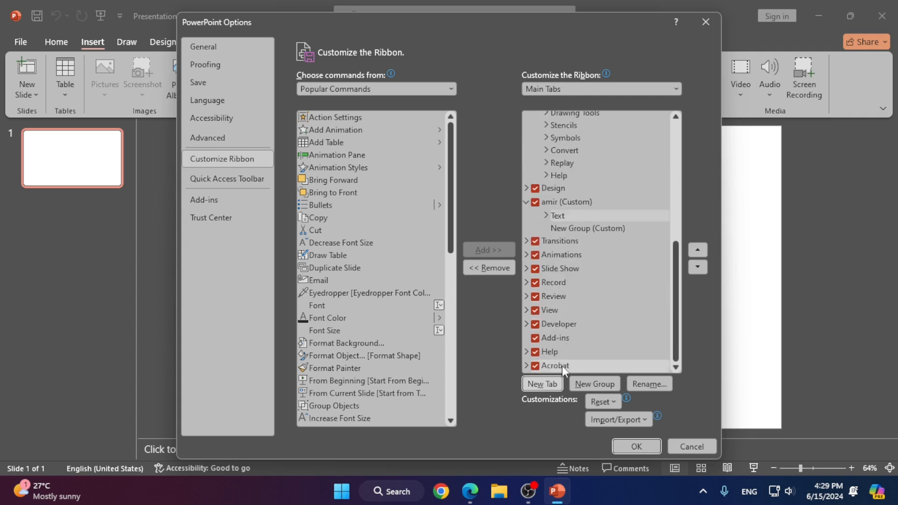
pyautogui.rightClick(561, 316)
pyautogui.click(588, 369)
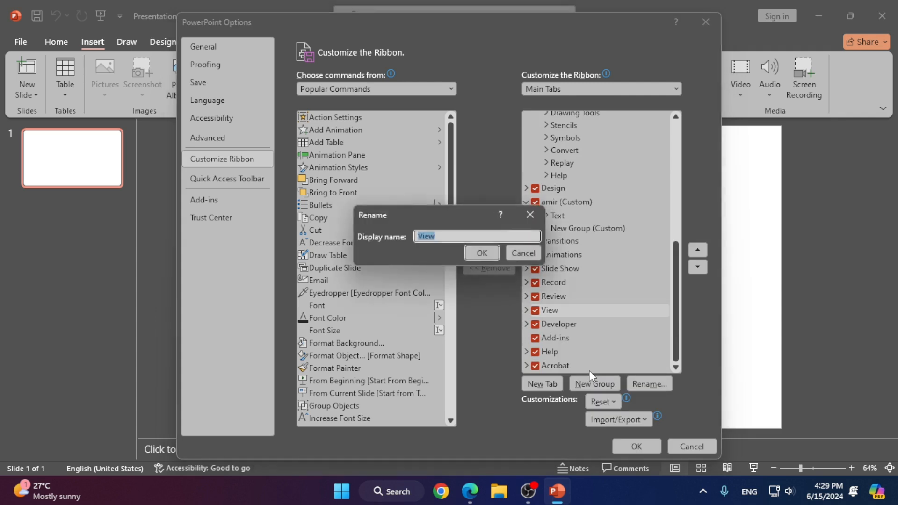
pyautogui.click(501, 238)
pyautogui.write('1')
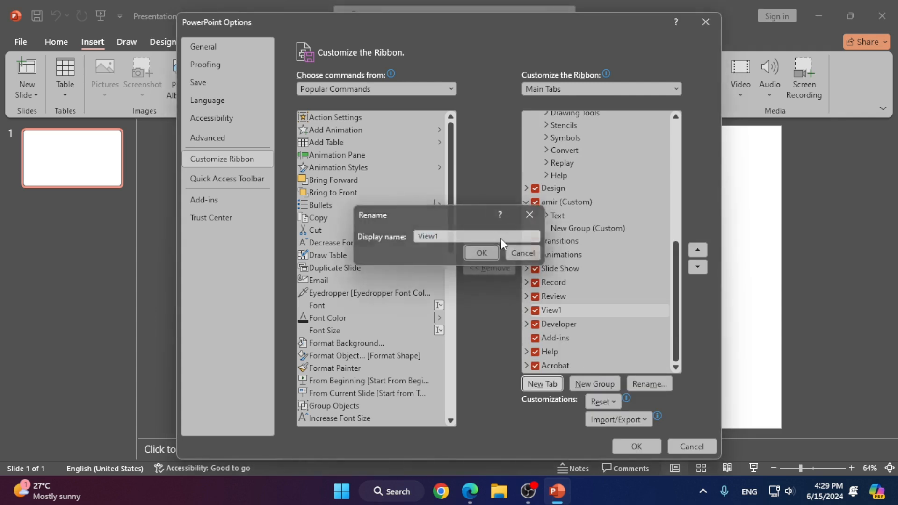
pyautogui.press('Return')
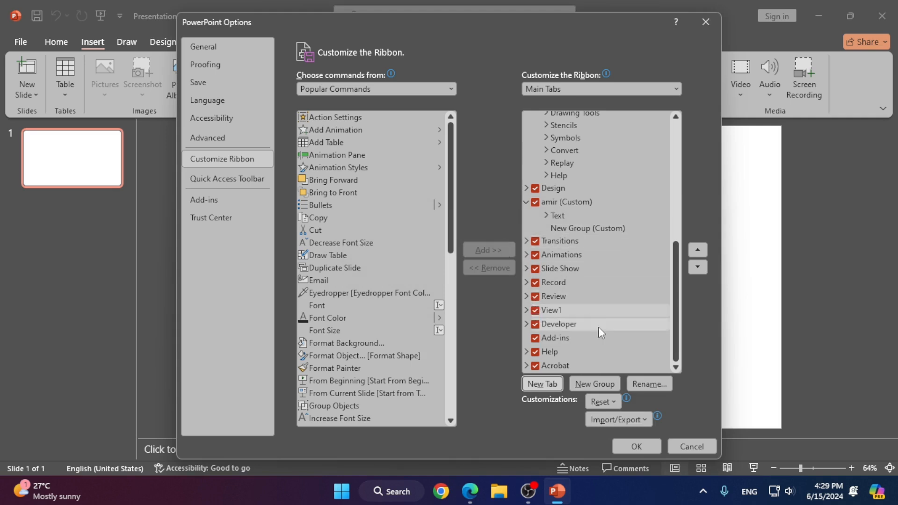
pyautogui.click(629, 442)
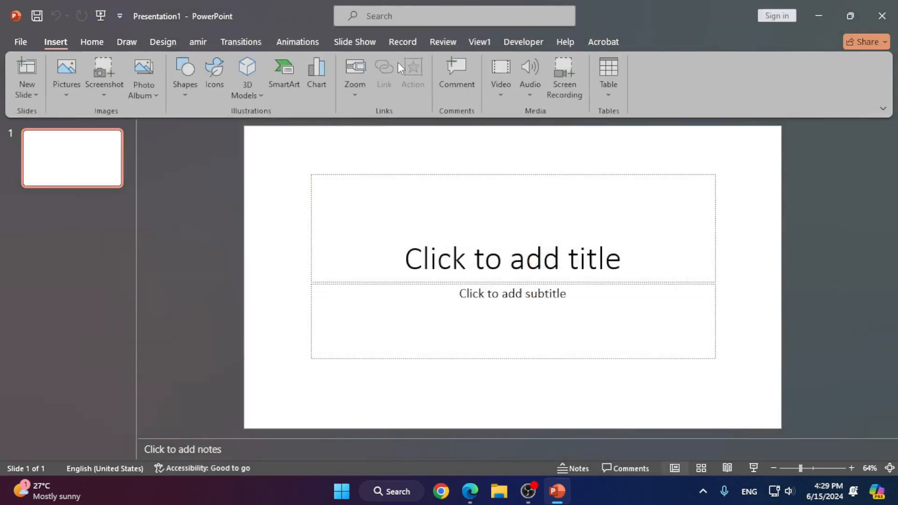